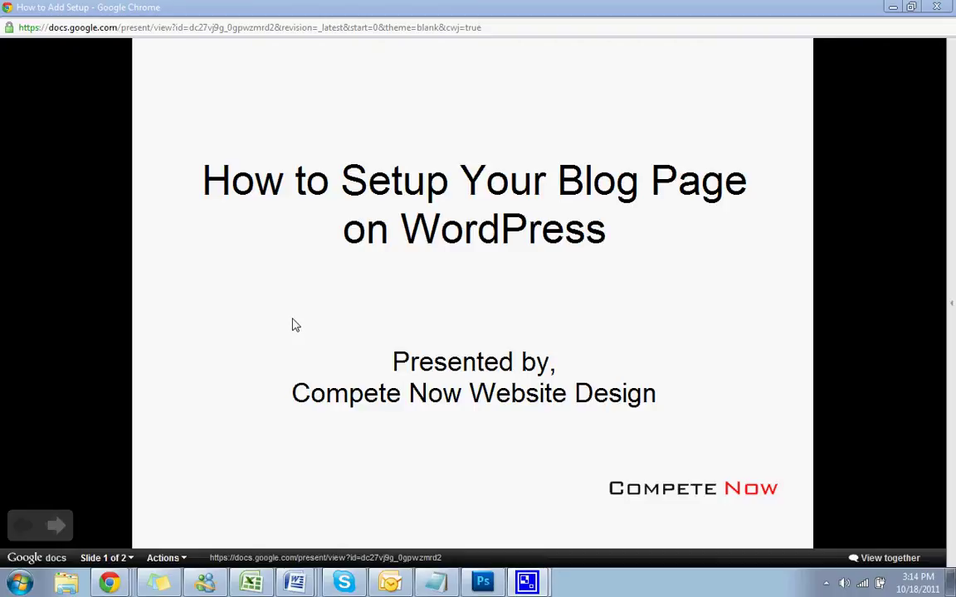
# Advance the presentation to the Agenda slide and close the slideshow window
pyautogui.click(56, 526)
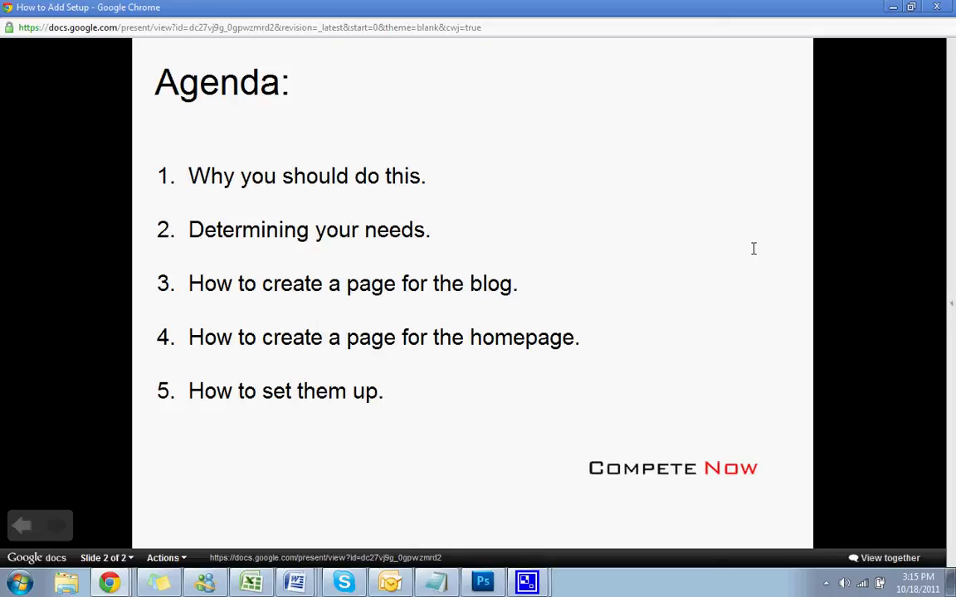
pyautogui.click(934, 7)
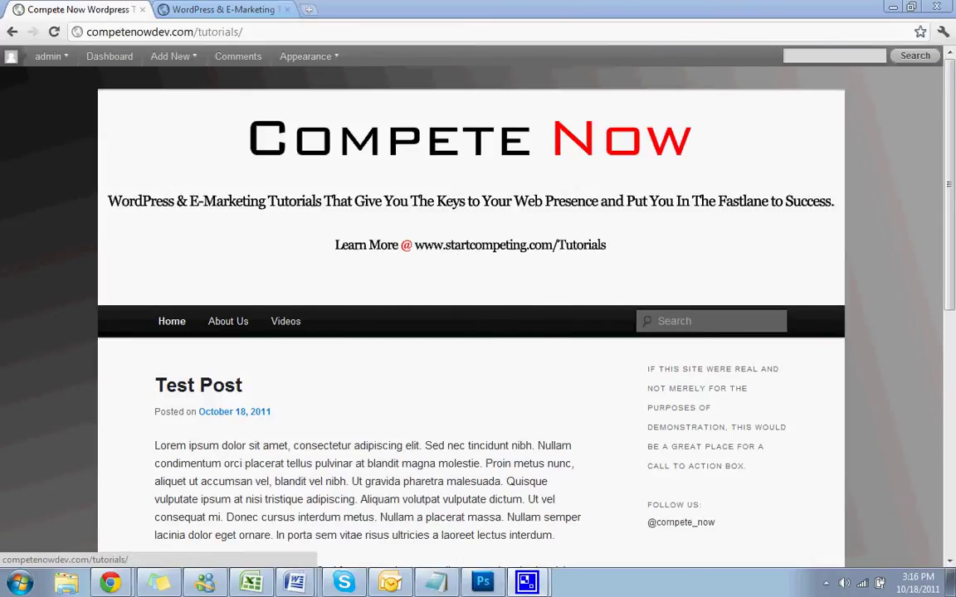
# Examine the site's current home page, including the Test Post shown beneath the navigation menu
pyautogui.moveTo(949, 180); pyautogui.dragTo(823, 129)
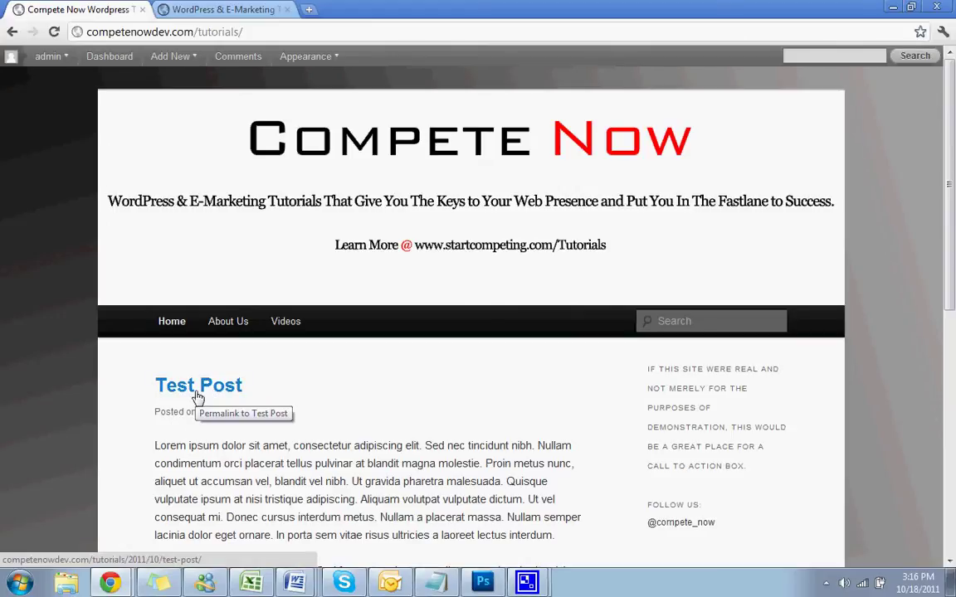
pyautogui.scroll(-1, 341, 465)
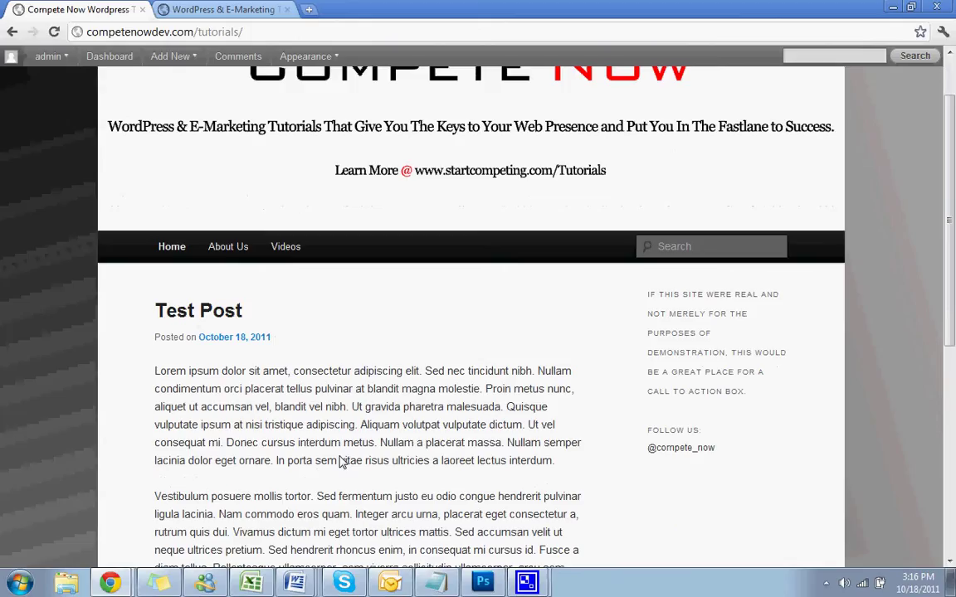
pyautogui.scroll(1, 406, 400)
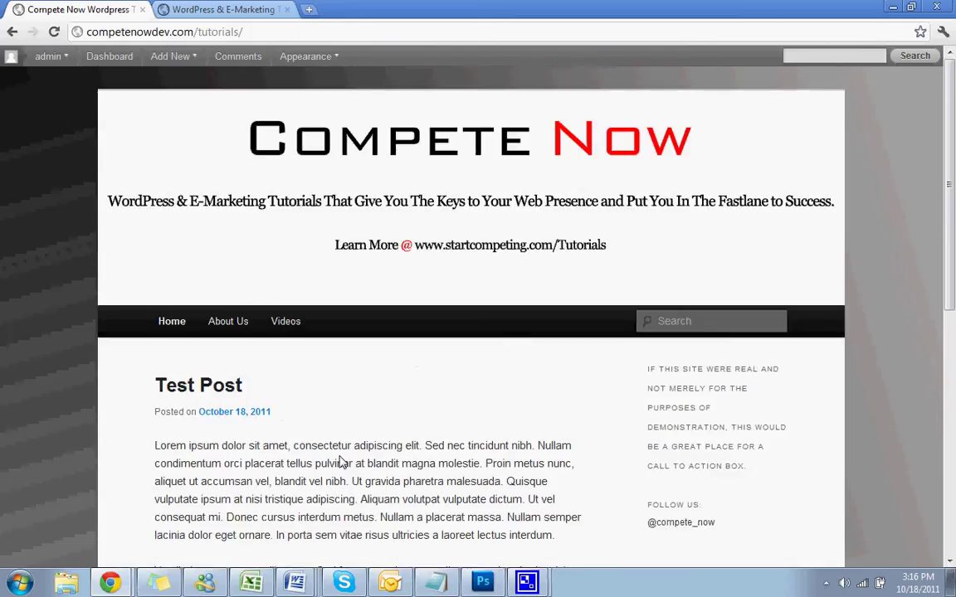
pyautogui.click(168, 321)
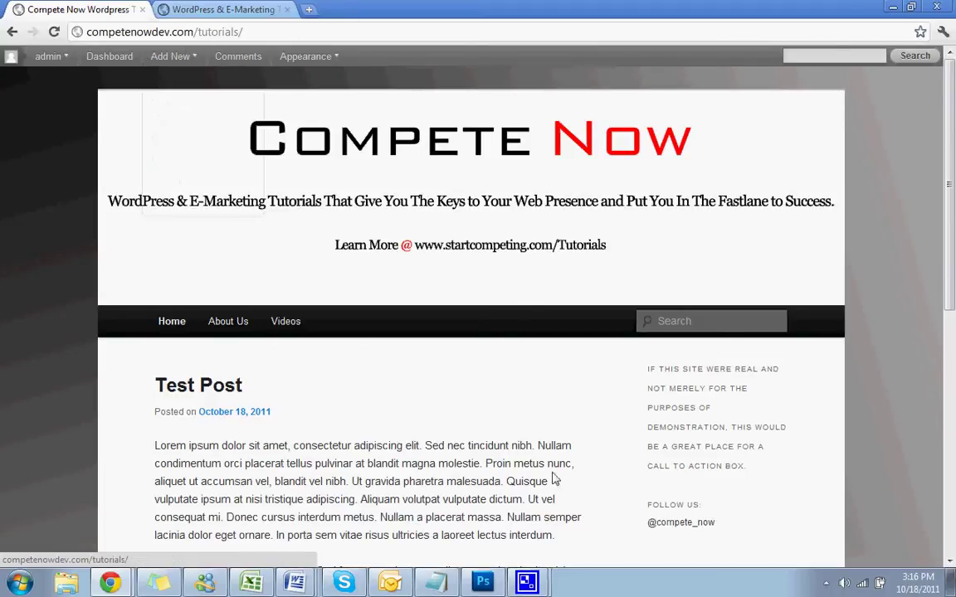
# Start a new WordPress page and title it Blog
pyautogui.moveTo(202, 65)
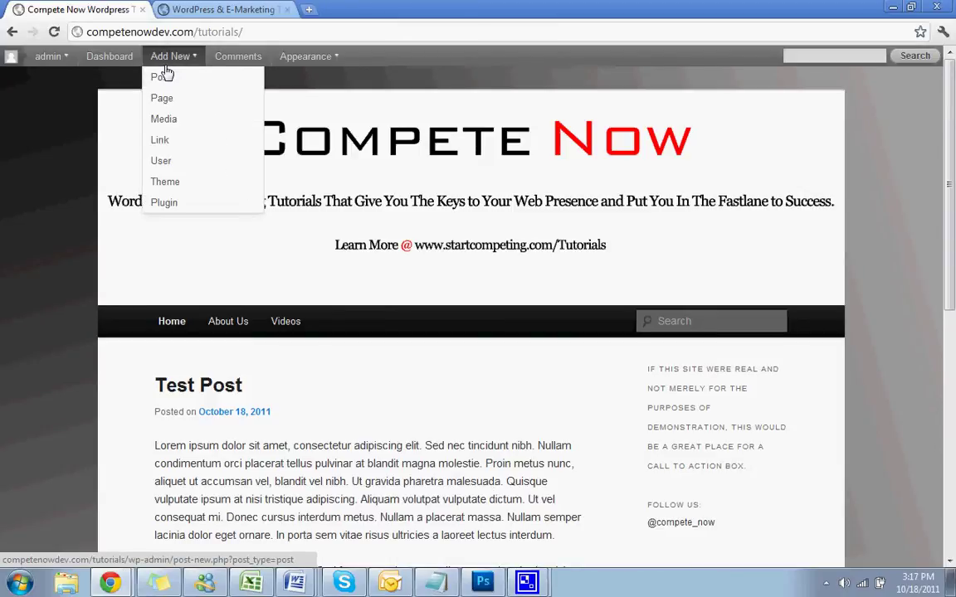
pyautogui.click(166, 99)
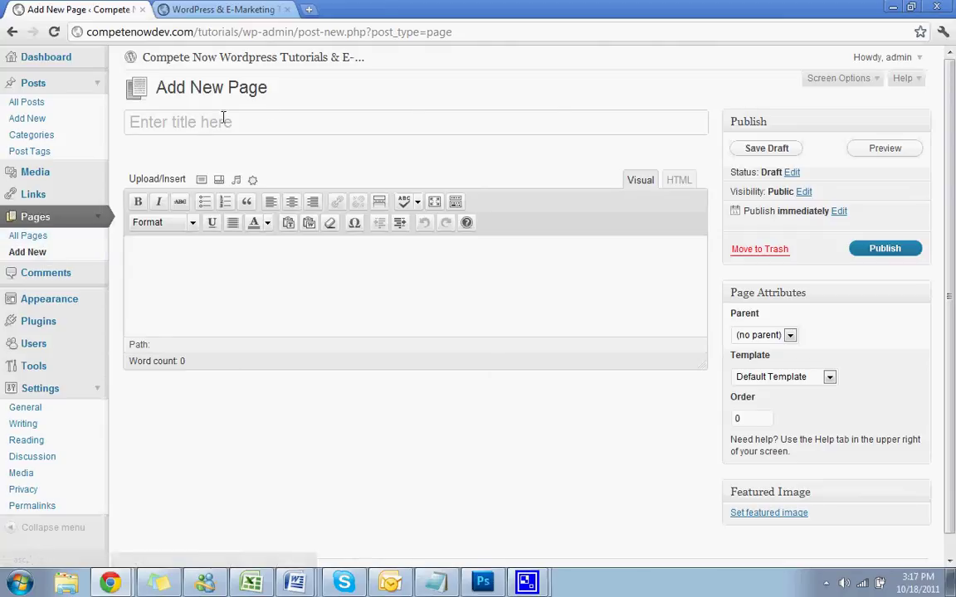
pyautogui.click(553, 119)
pyautogui.write('Blog')
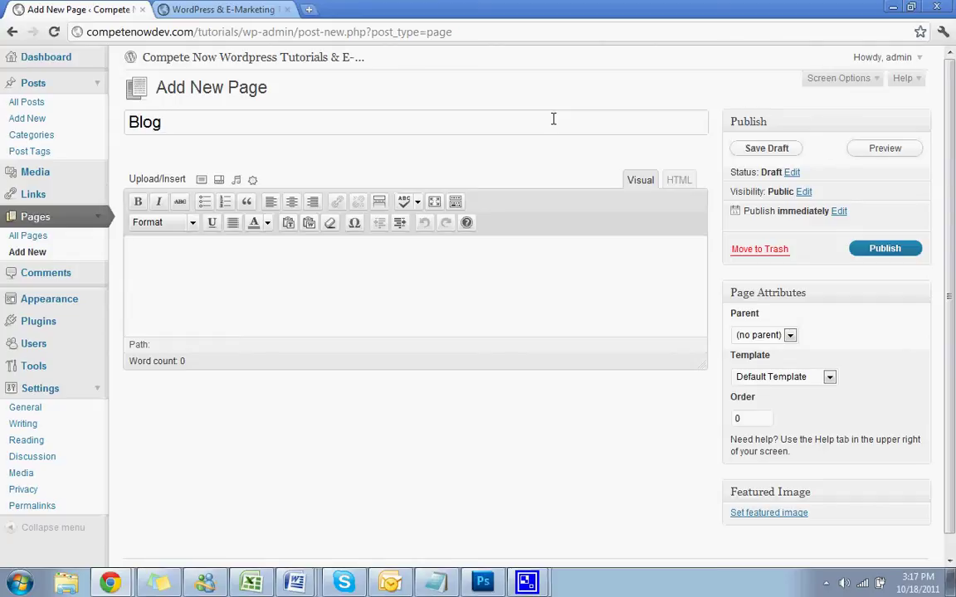
# Try "Tips for Succes" as an alternative page title, and restore the title Blog
pyautogui.press('BackSpace')
pyautogui.press('BackSpace')
pyautogui.press('BackSpace')
pyautogui.write('Tiop')
pyautogui.write('ps for Succes')
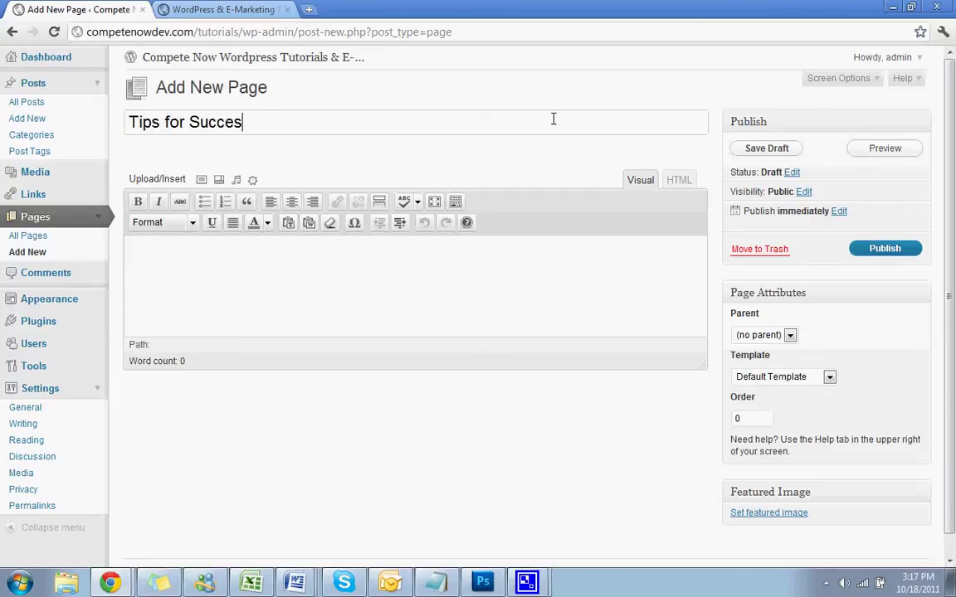
pyautogui.press('BackSpace')
pyautogui.press('BackSpace')
pyautogui.press('BackSpace')
pyautogui.press('BackSpace')
pyautogui.press('BackSpace')
pyautogui.press('BackSpace')
pyautogui.press('BackSpace')
pyautogui.press('BackSpace')
pyautogui.press('BackSpace')
pyautogui.press('BackSpace')
pyautogui.press('BackSpace')
pyautogui.press('BackSpace')
pyautogui.press('BackSpace')
pyautogui.press('BackSpace')
pyautogui.press('BackSpace')
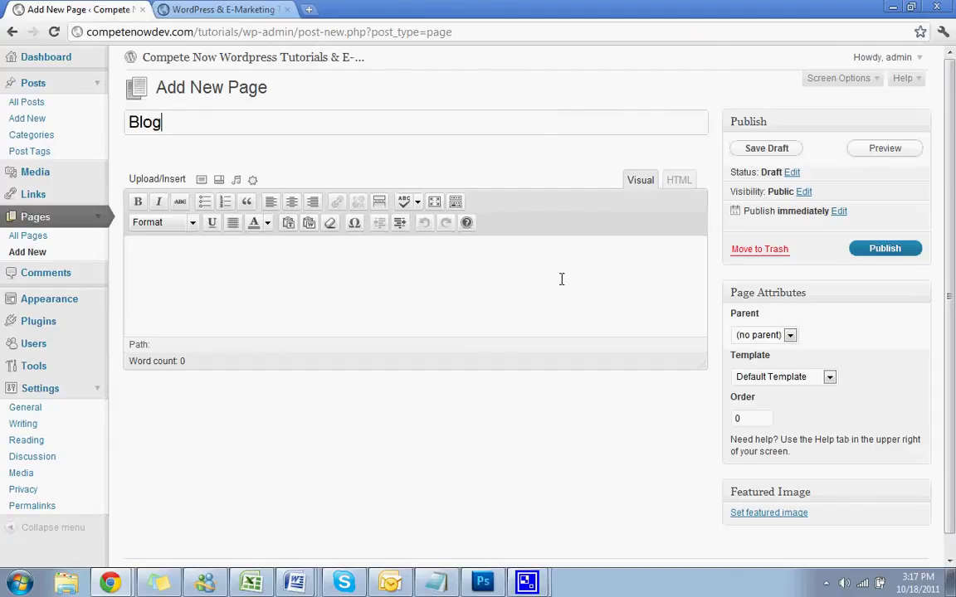
# Assign the Sidebar Template to the Blog page, leave its body empty, and publish it
pyautogui.click(790, 380)
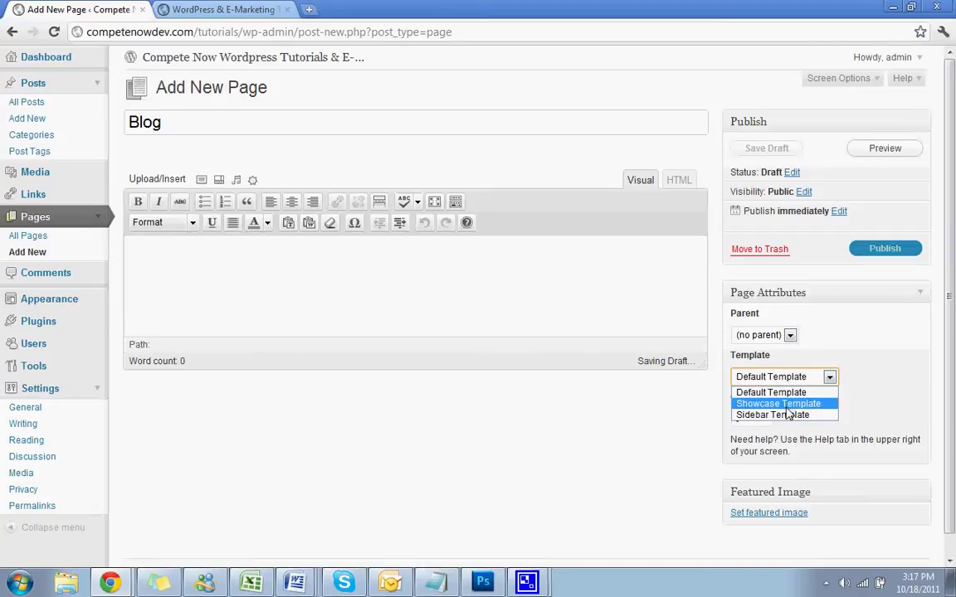
pyautogui.click(788, 414)
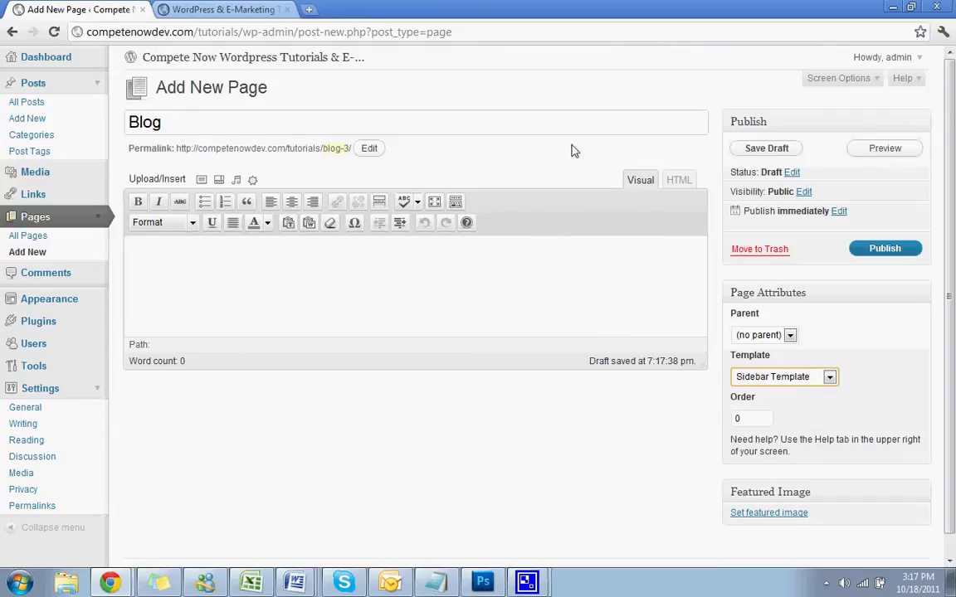
pyautogui.click(539, 286)
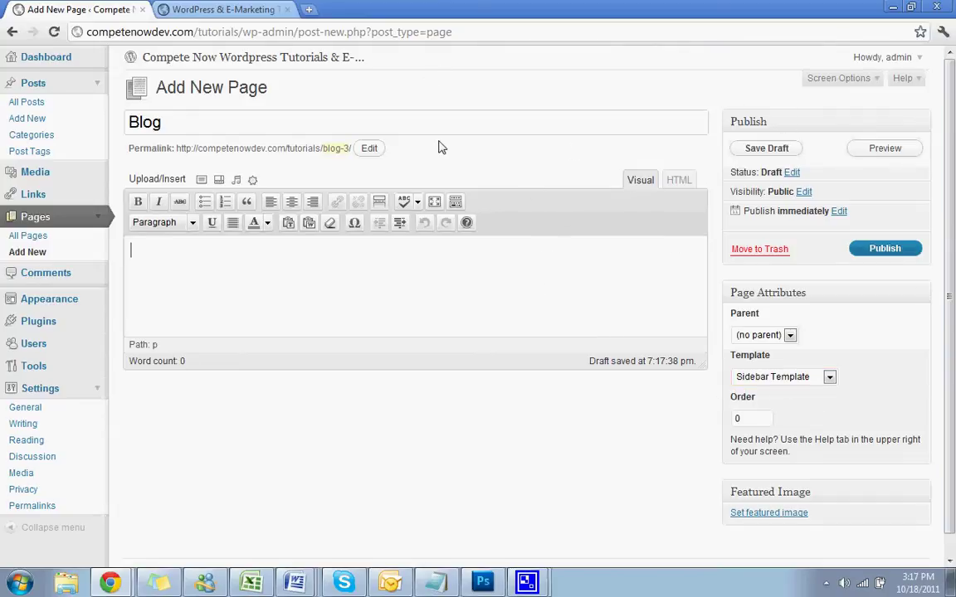
pyautogui.click(870, 250)
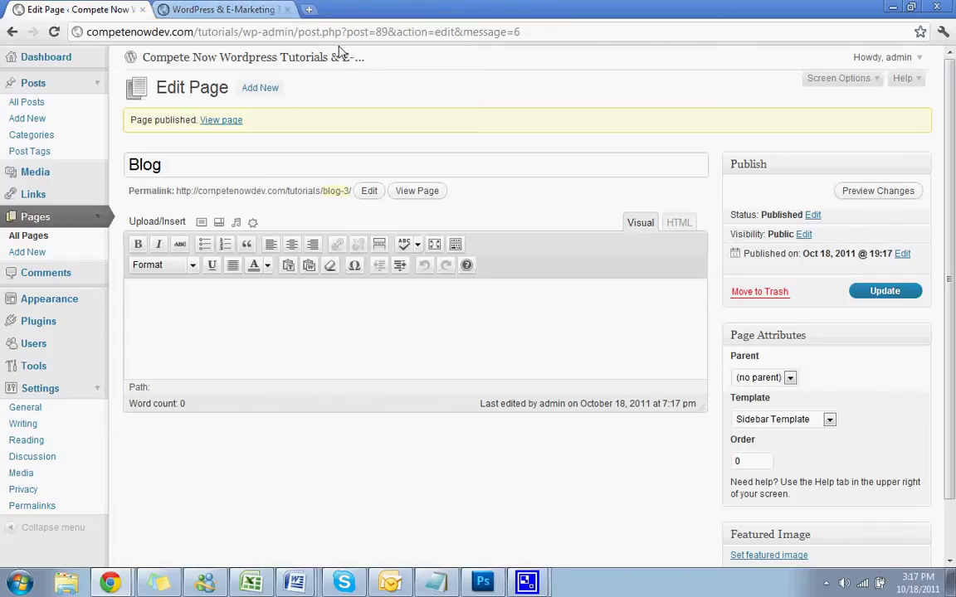
# Open the live tutorials site in a separate browser tab and check its navigation menu for the Blog page
pyautogui.click(240, 9)
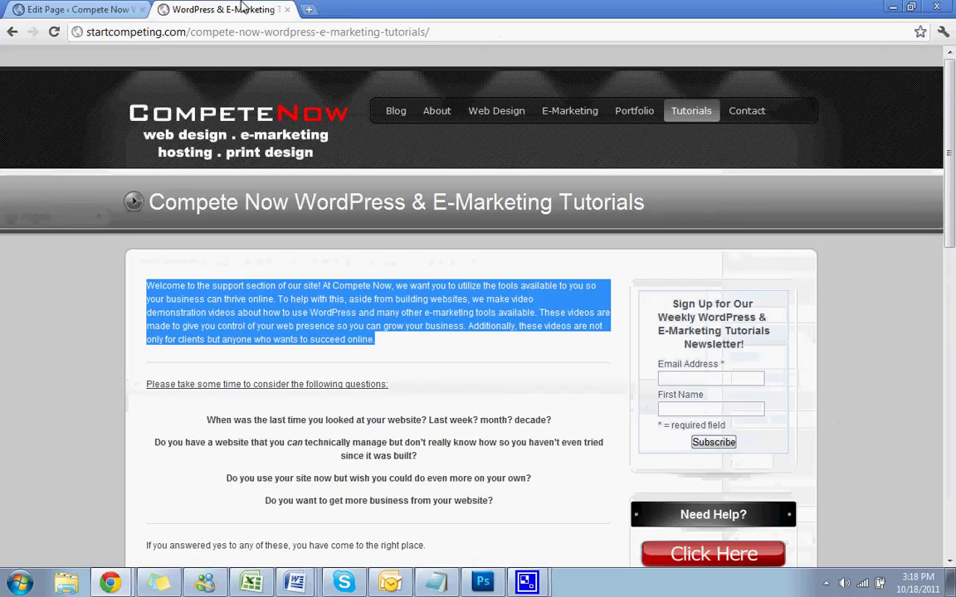
pyautogui.click(100, 8)
pyautogui.rightClick(209, 66)
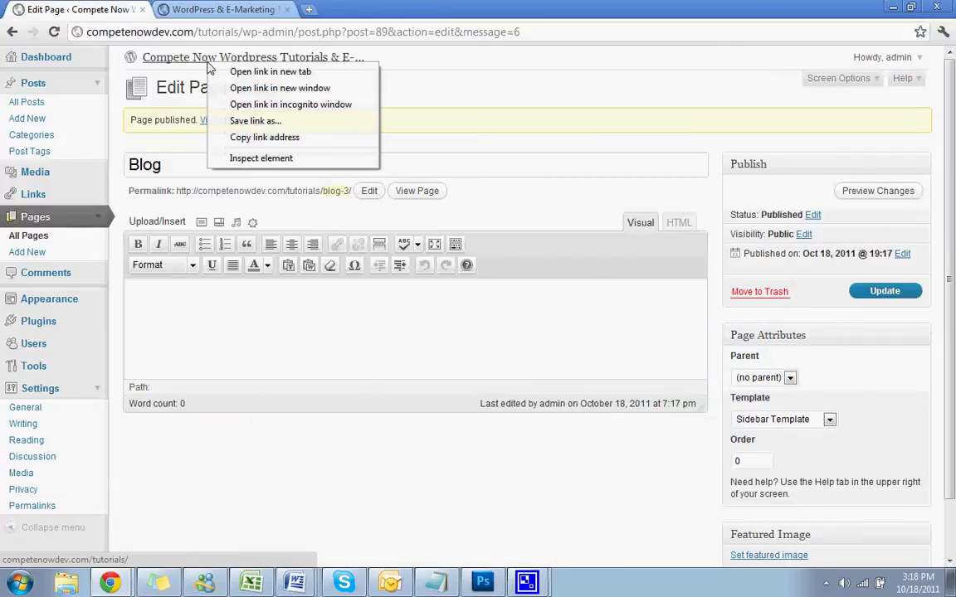
pyautogui.click(228, 71)
pyautogui.click(199, 9)
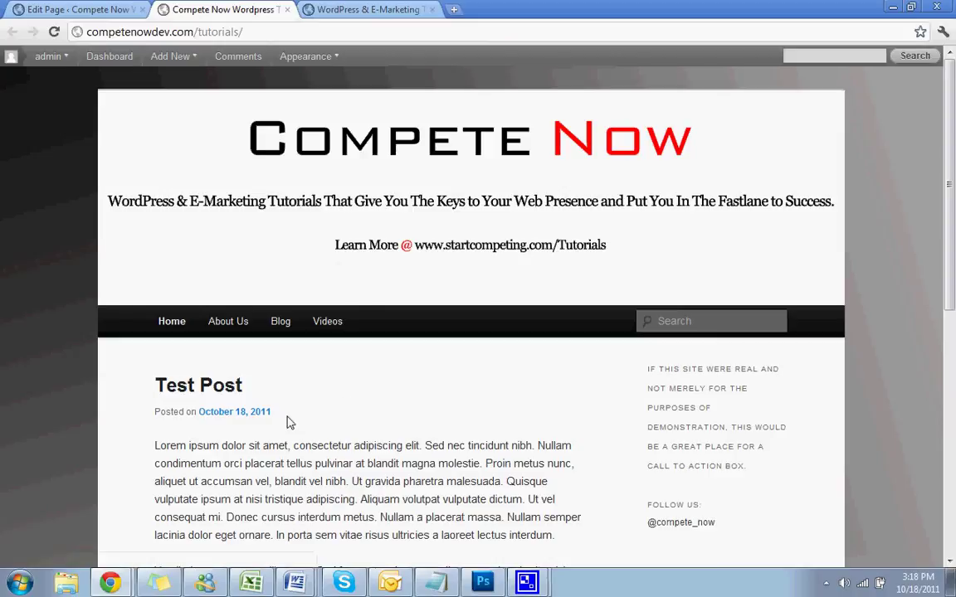
pyautogui.moveTo(259, 325)
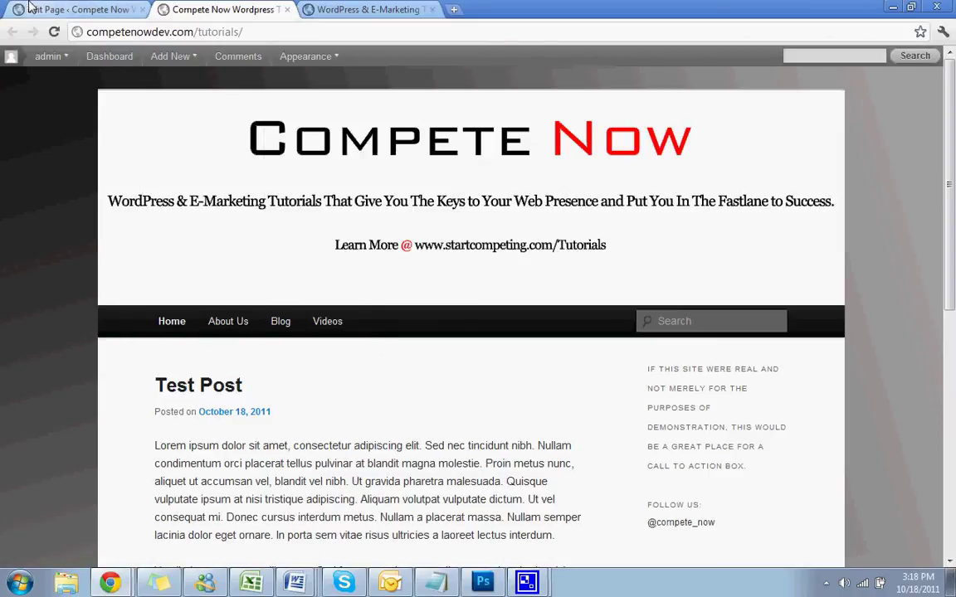
# Create a new page titled Home with the default template and publish it
pyautogui.click(79, 9)
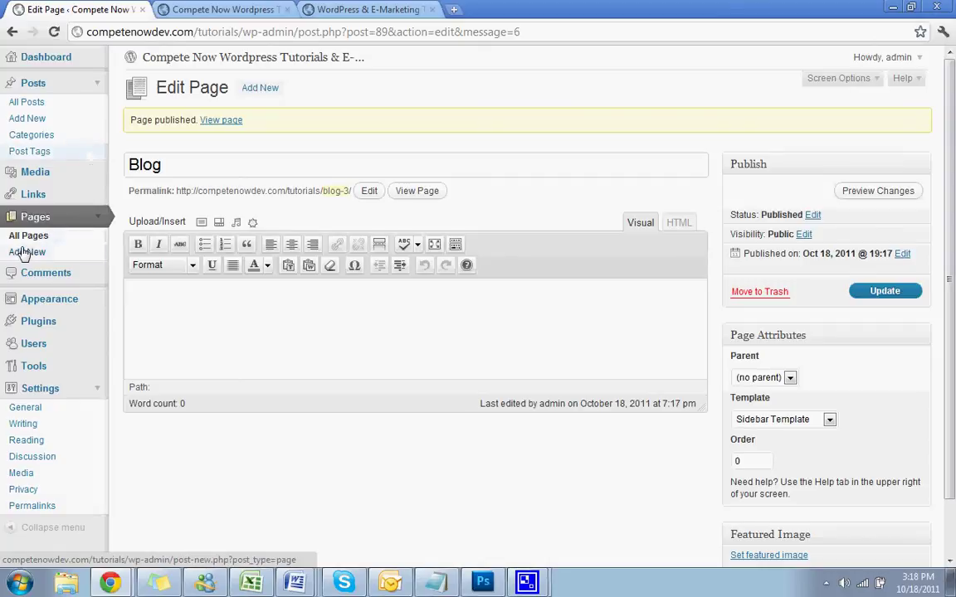
pyautogui.click(51, 247)
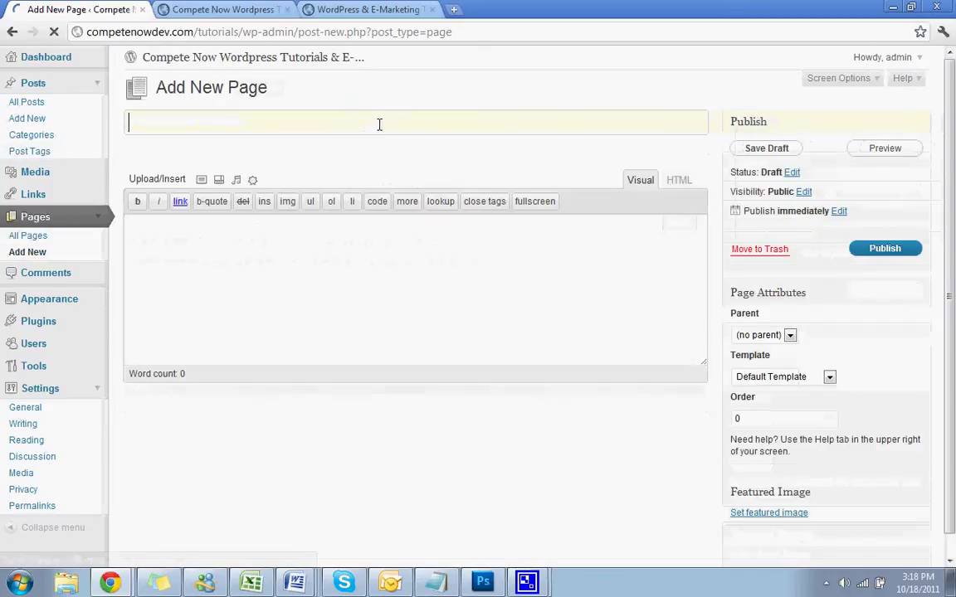
pyautogui.write('Home')
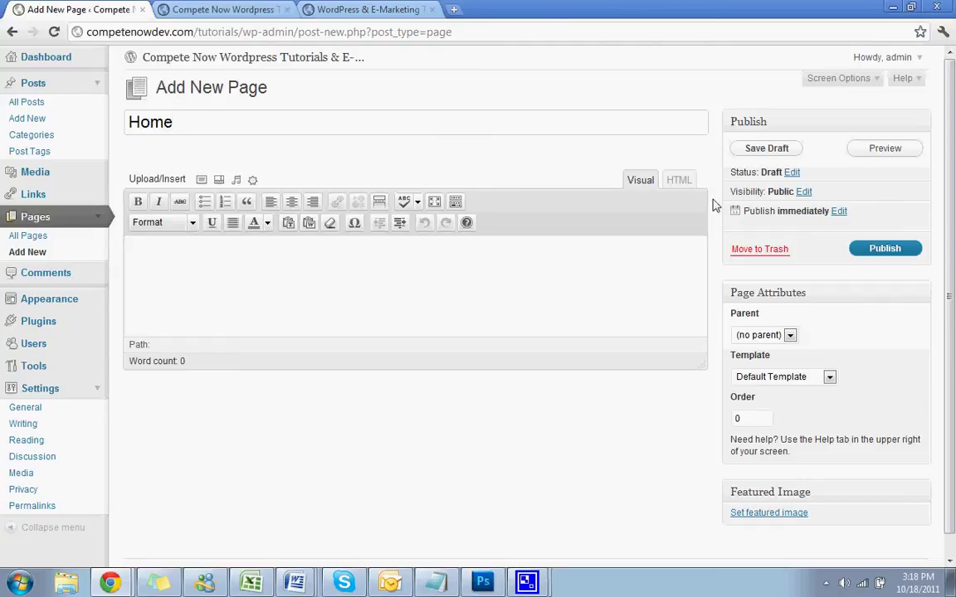
pyautogui.click(876, 248)
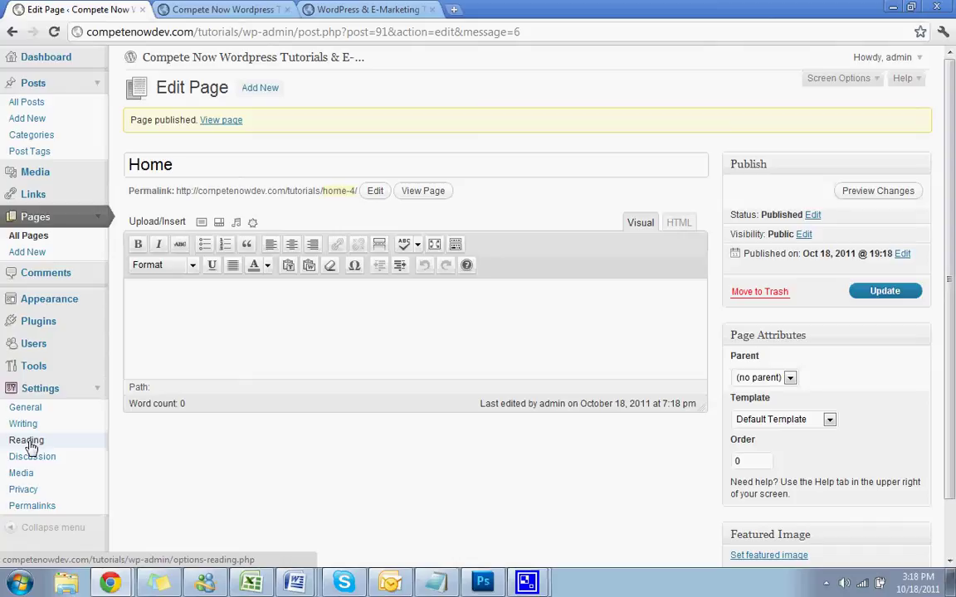
# In the Reading settings, use a static front page with Home as front page and Blog as posts page, and save
pyautogui.click(27, 442)
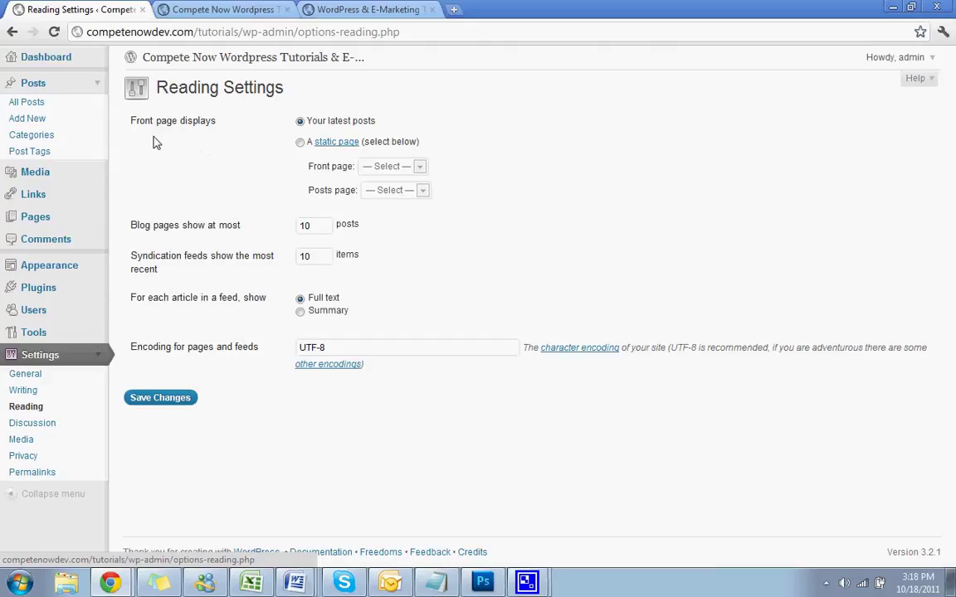
pyautogui.click(301, 143)
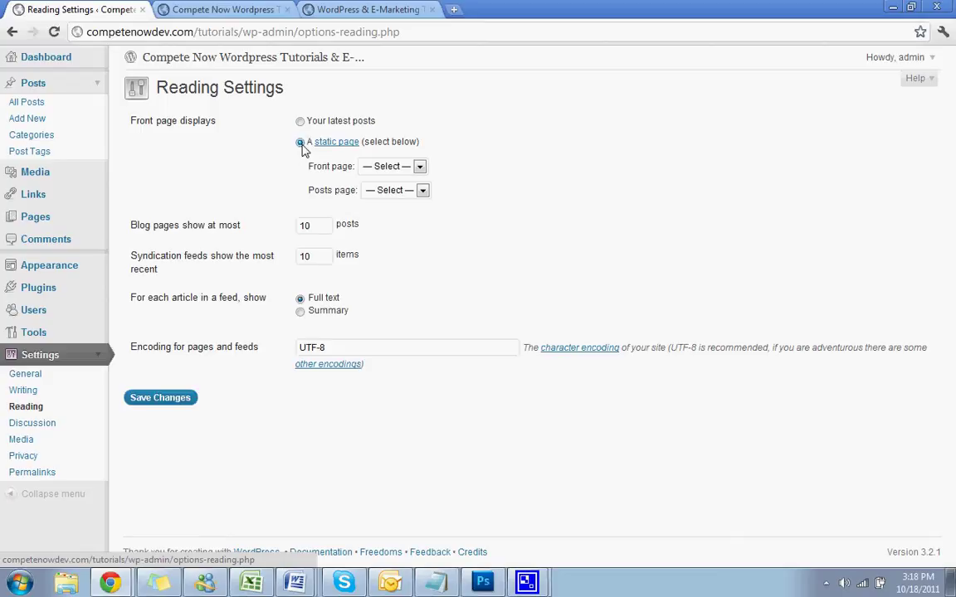
pyautogui.click(412, 168)
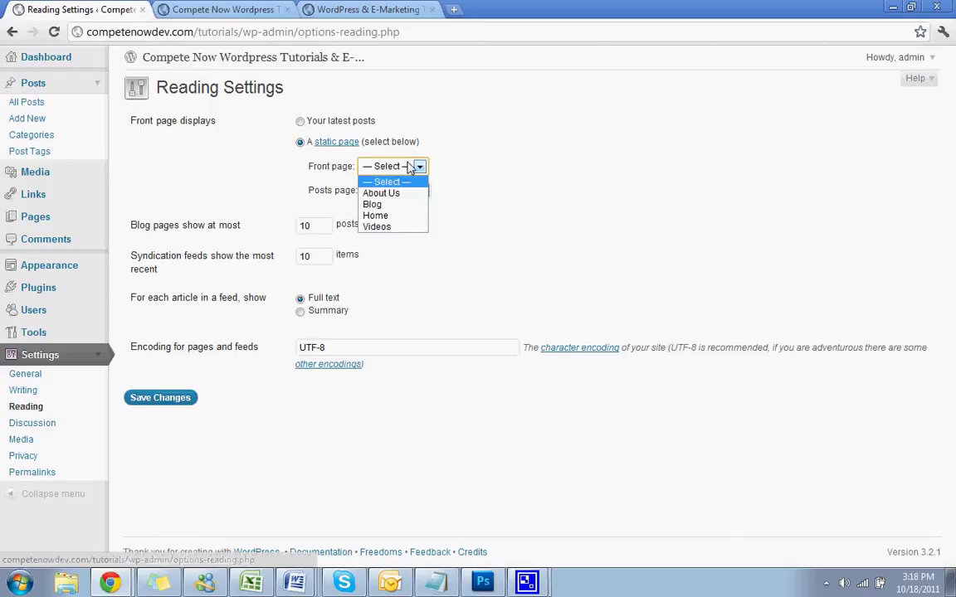
pyautogui.click(374, 216)
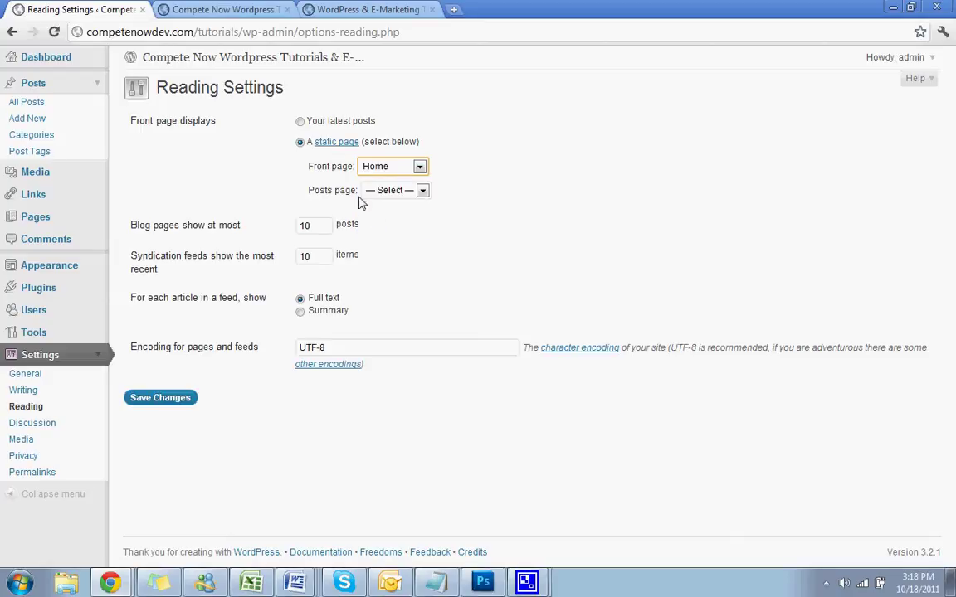
pyautogui.click(405, 192)
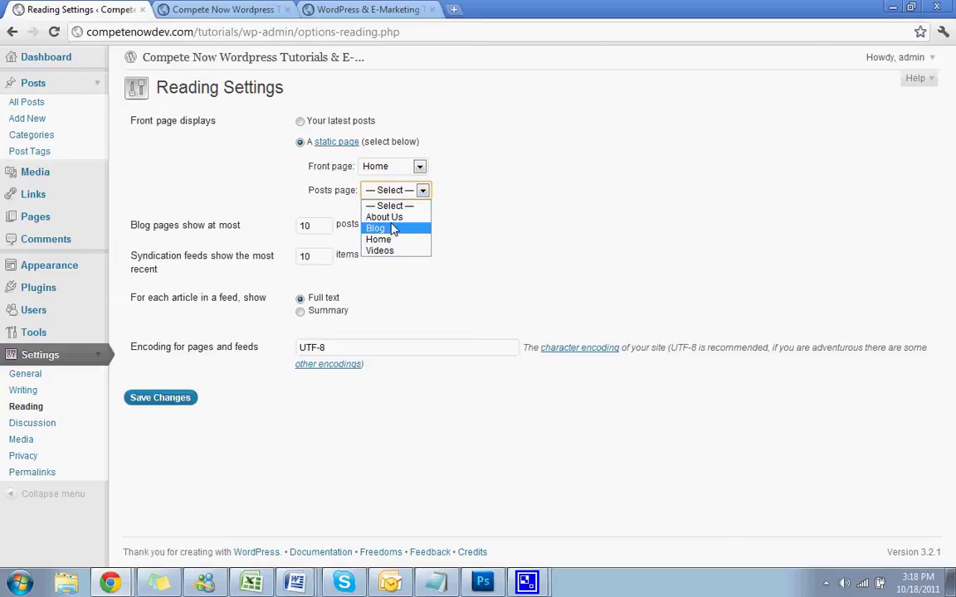
pyautogui.click(391, 232)
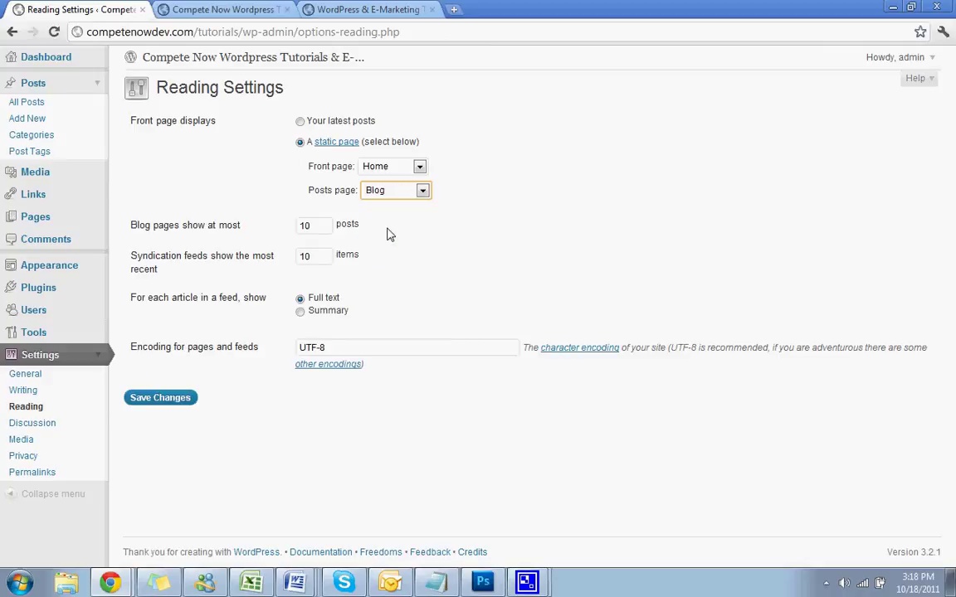
pyautogui.click(158, 398)
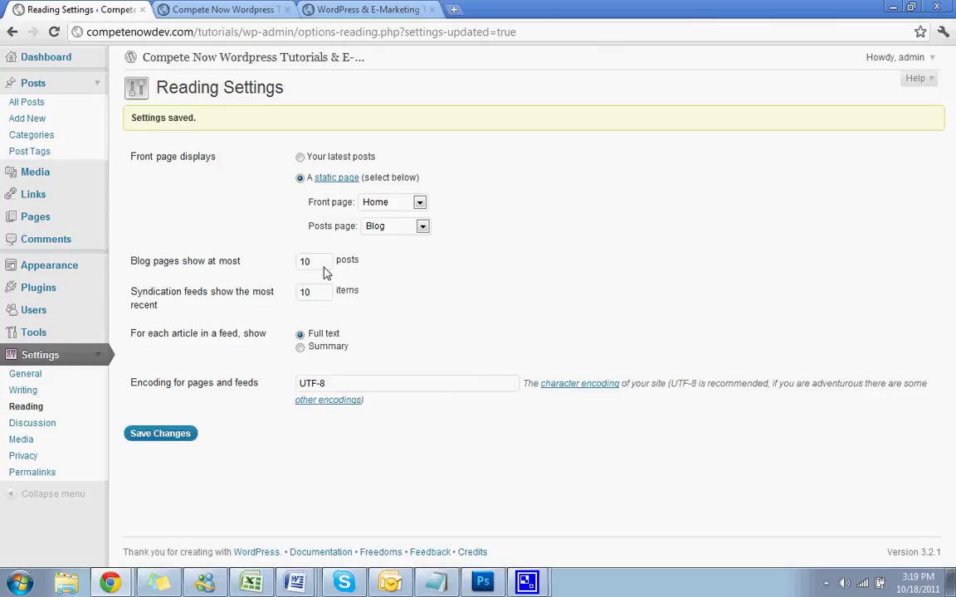
# Reload the live site to check its home page, and review the posts on the Blog page
pyautogui.click(236, 9)
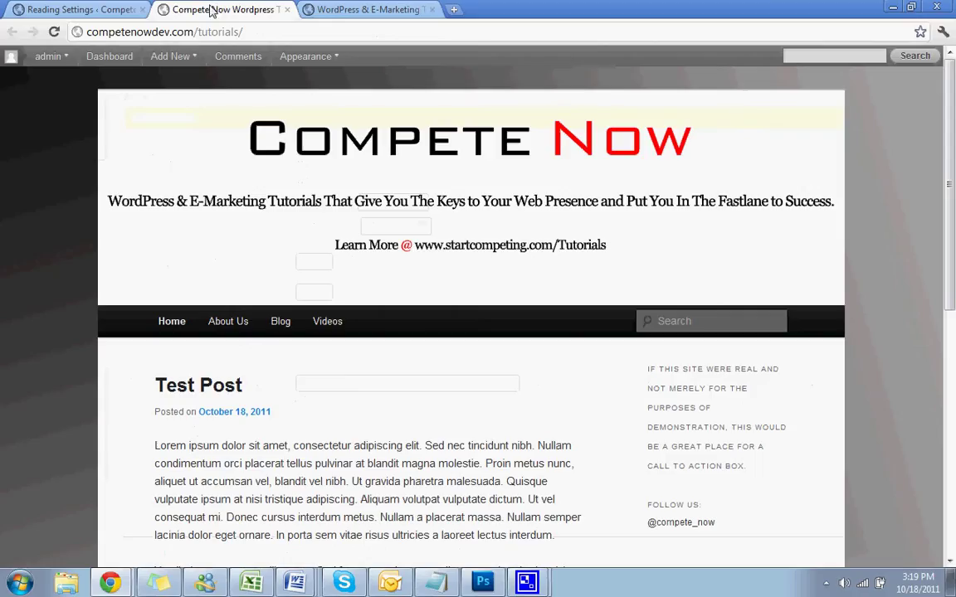
pyautogui.click(295, 154)
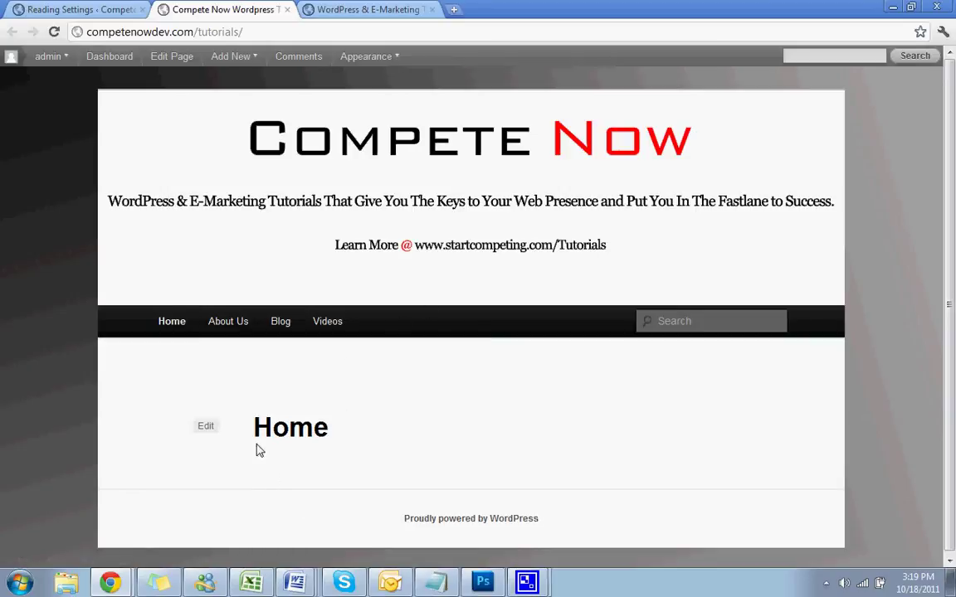
pyautogui.click(282, 325)
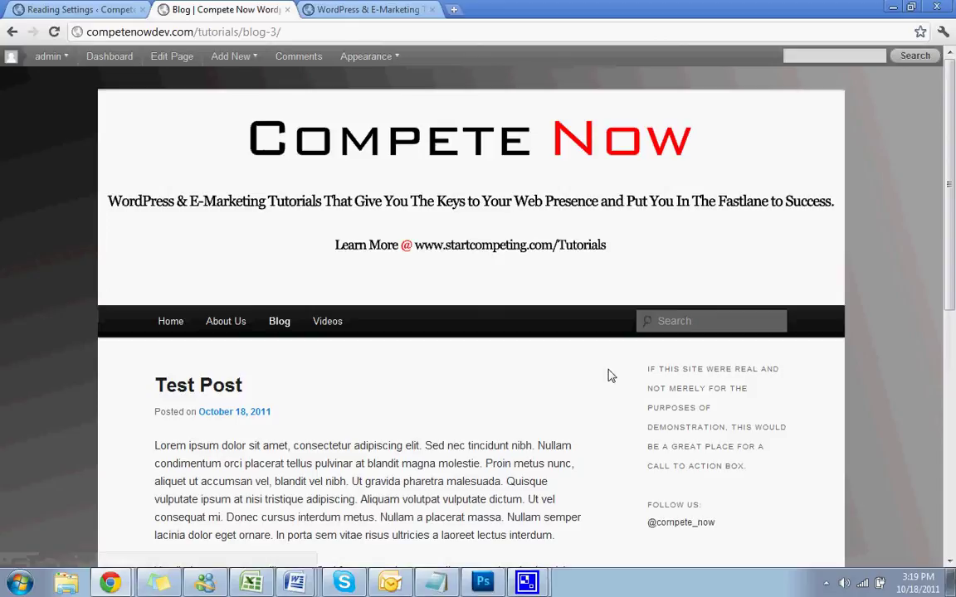
pyautogui.scroll(-5, 608, 376)
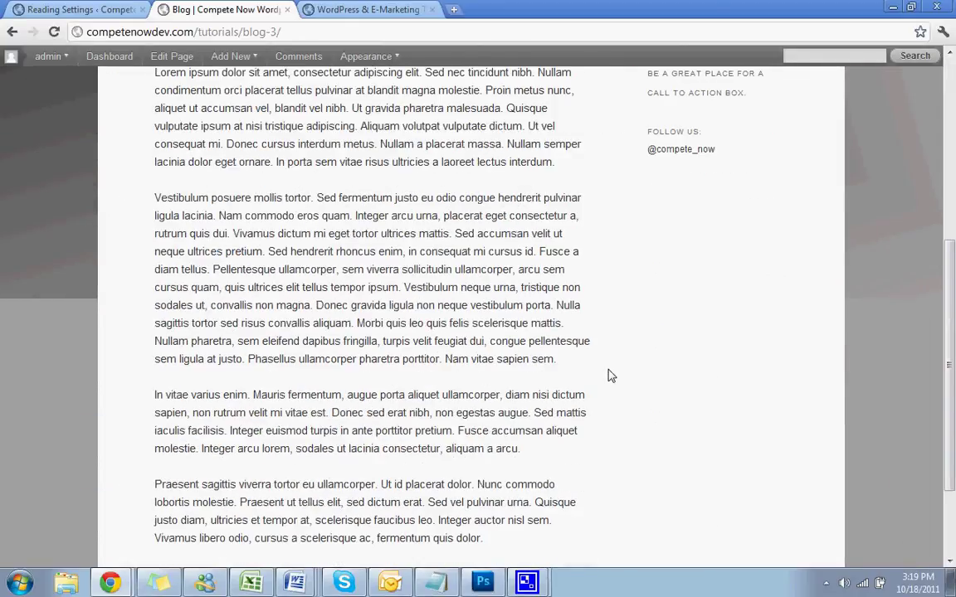
pyautogui.scroll(5, 608, 376)
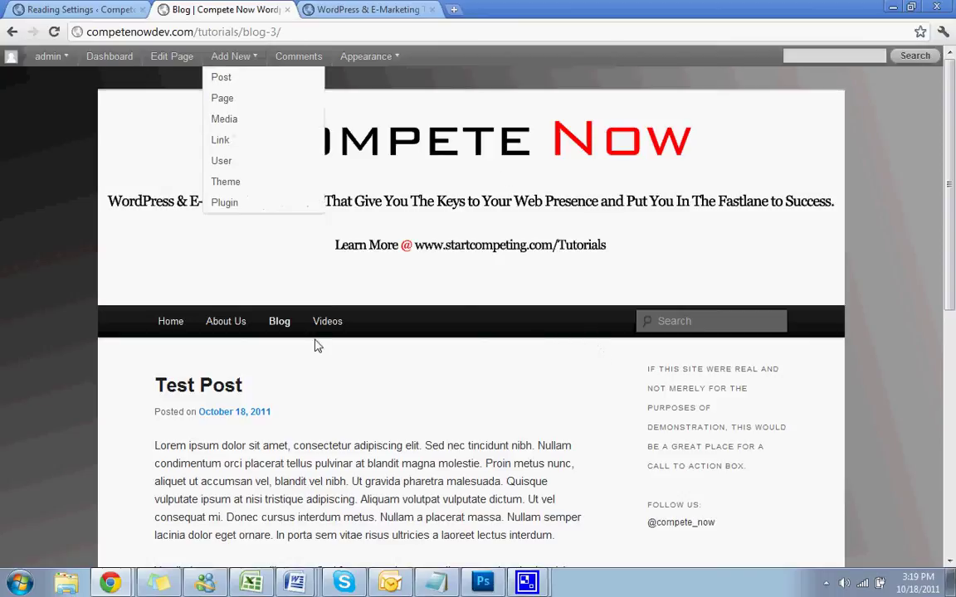
# Open the live site's Home page and check the Posts page choice in the Reading settings, keeping Blog selected
pyautogui.click(182, 335)
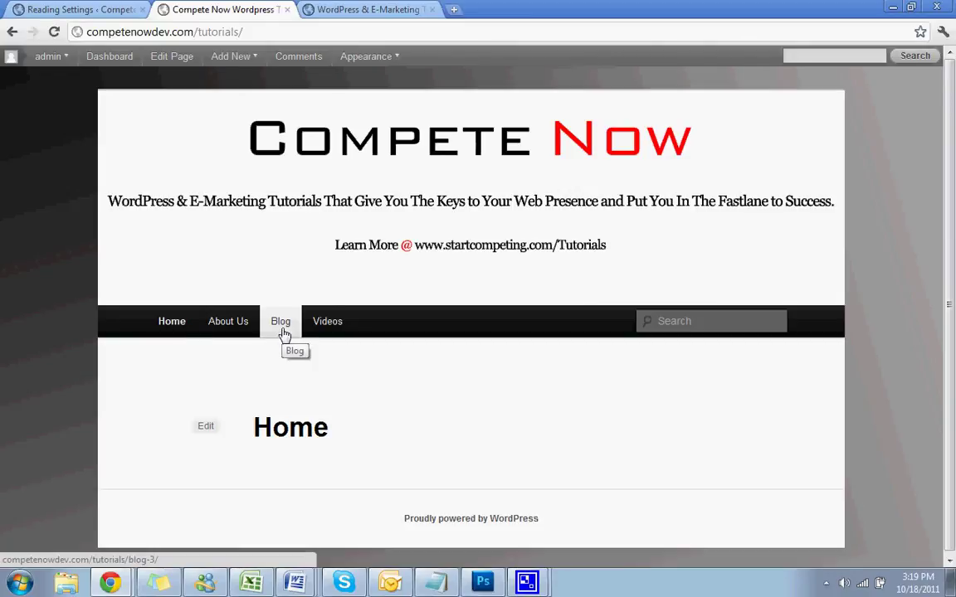
pyautogui.click(97, 8)
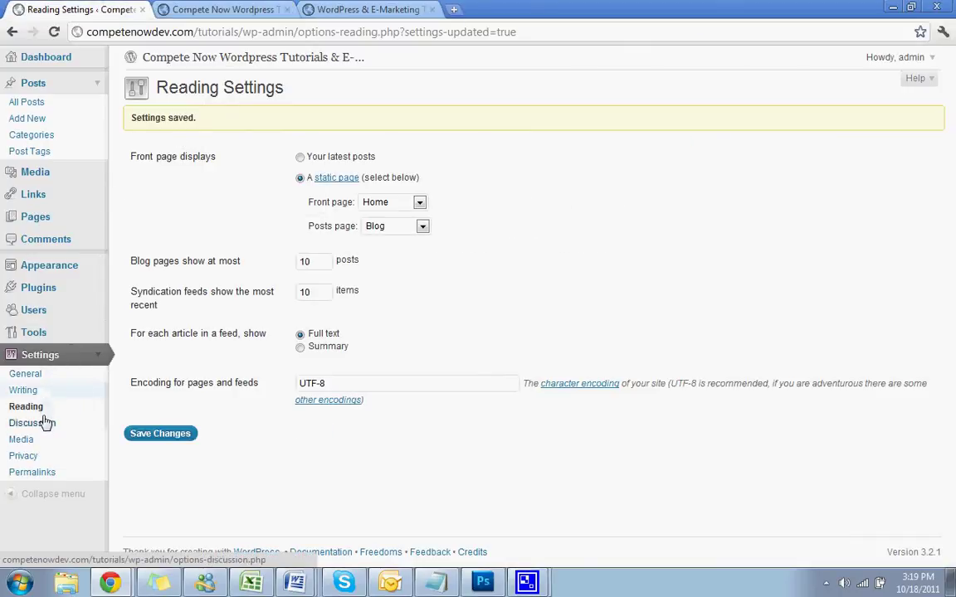
pyautogui.click(413, 227)
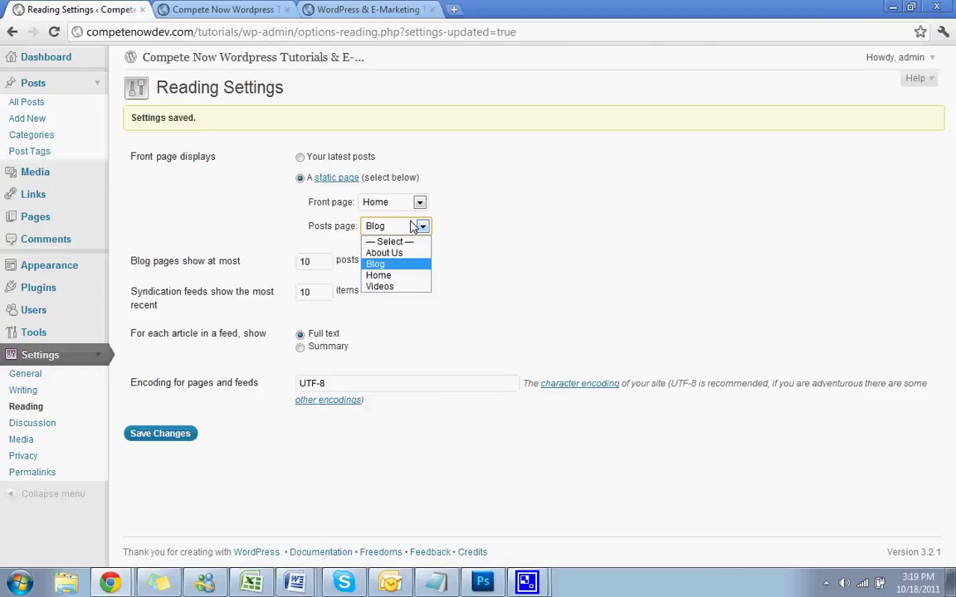
pyautogui.click(394, 265)
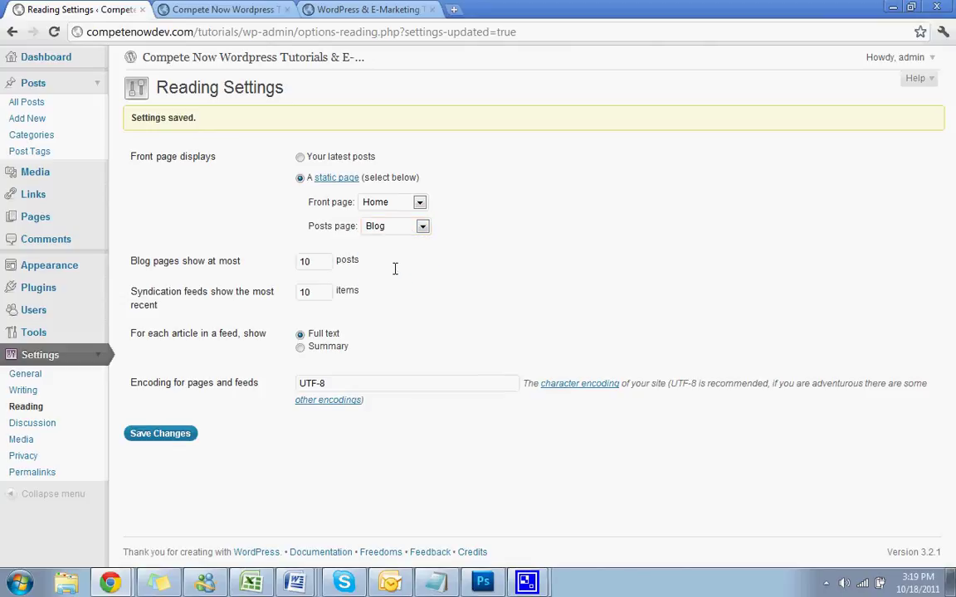
# Compare the live Home page with the Front page choice in the Reading settings, keeping Home selected
pyautogui.click(266, 10)
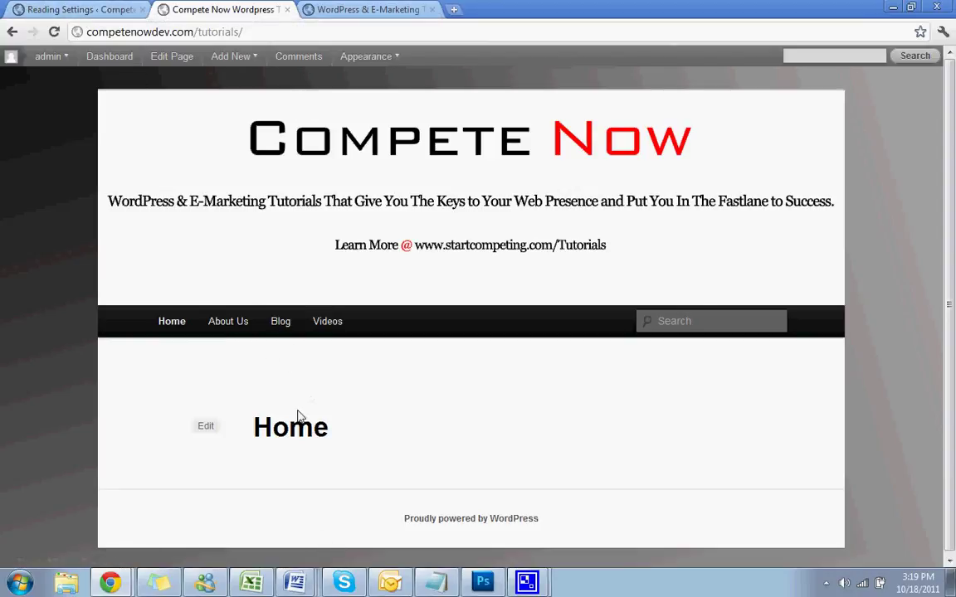
pyautogui.moveTo(255, 426); pyautogui.dragTo(380, 442)
pyautogui.click(380, 441)
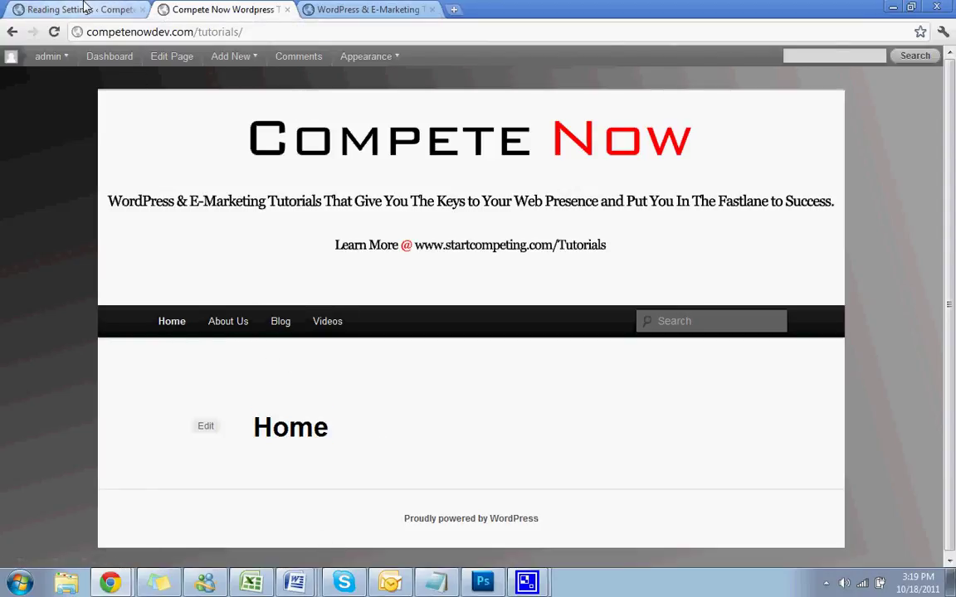
pyautogui.click(79, 10)
pyautogui.click(409, 203)
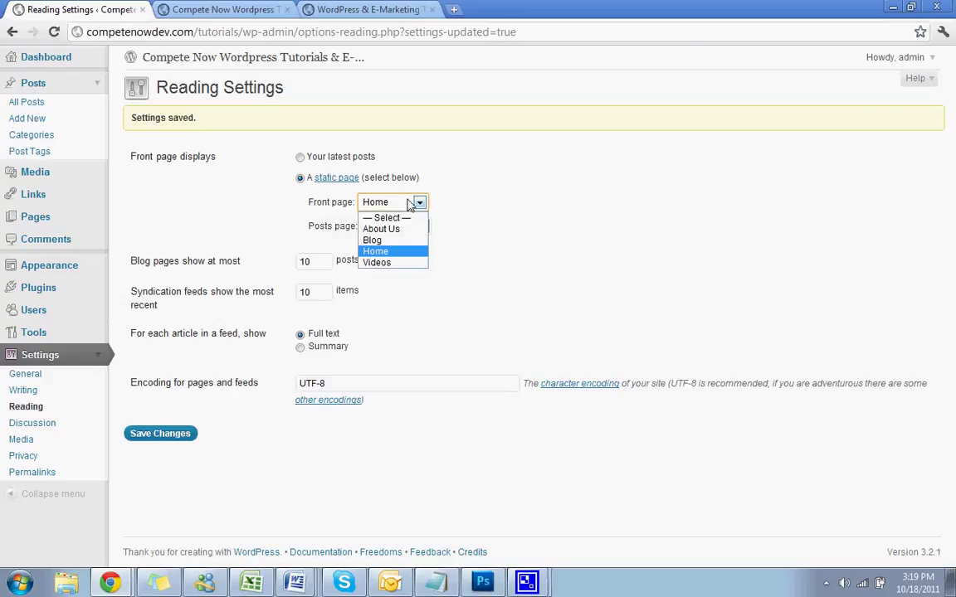
pyautogui.click(409, 204)
pyautogui.click(512, 263)
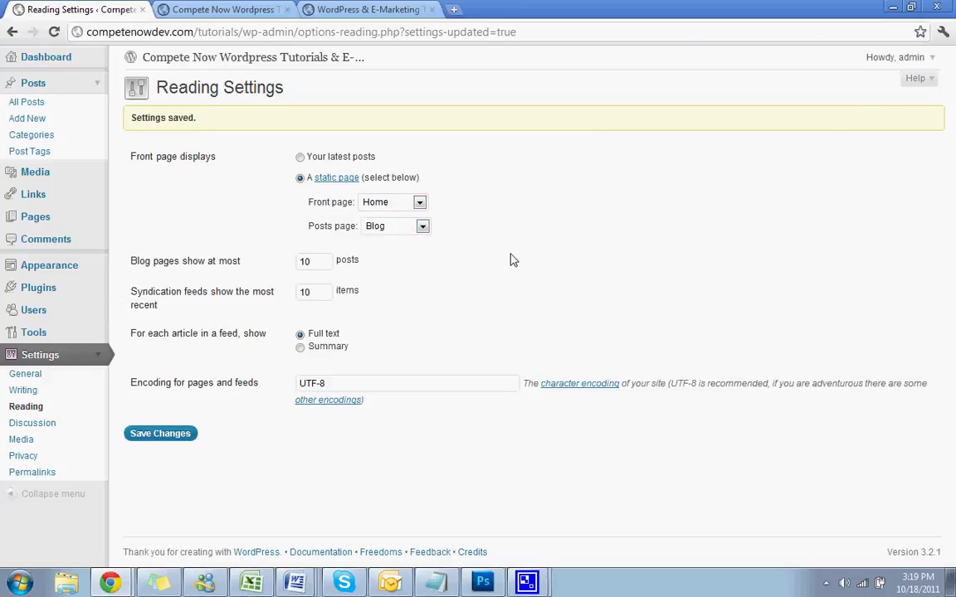
pyautogui.click(217, 10)
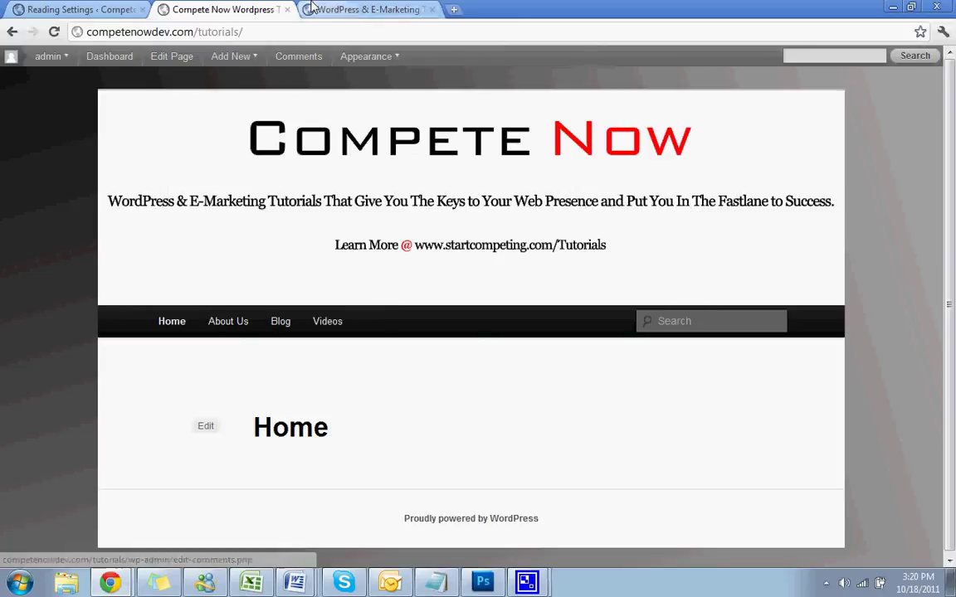
# Review the Compete Now WordPress & E-Marketing Tutorials page on startcompeting.com, including its list of WordPress tutorials
pyautogui.click(367, 10)
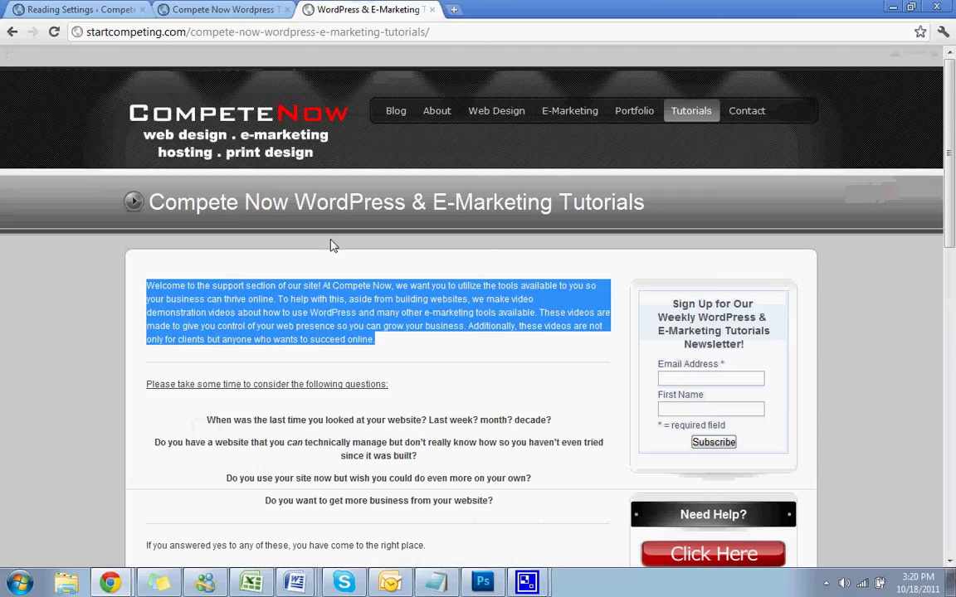
pyautogui.click(338, 302)
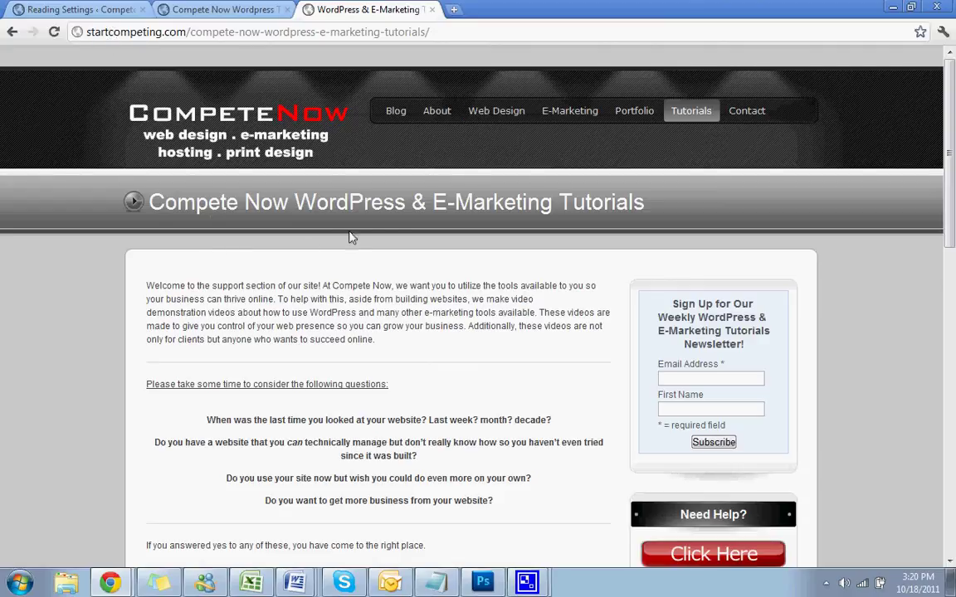
pyautogui.moveTo(695, 120)
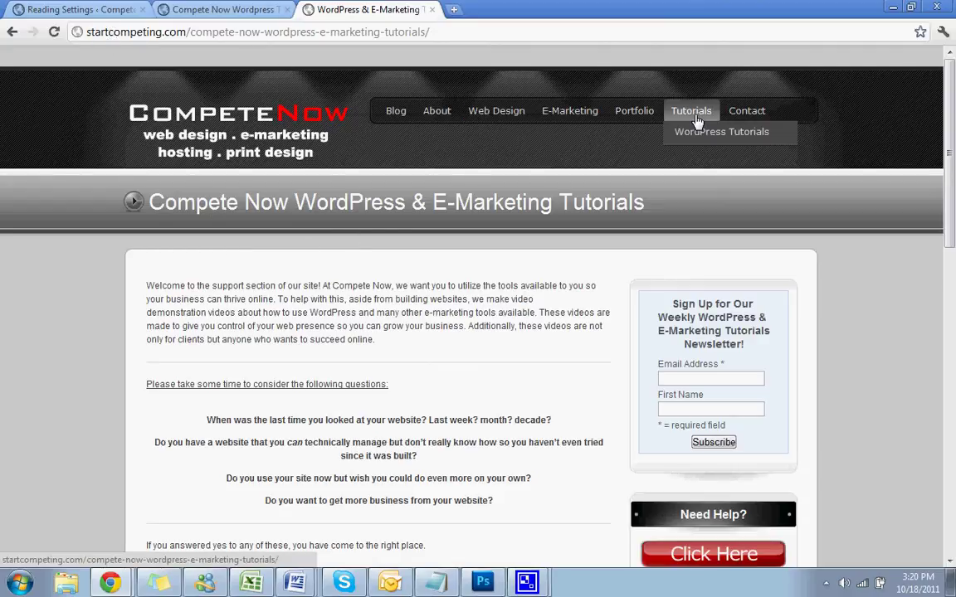
pyautogui.scroll(-4, 426, 324)
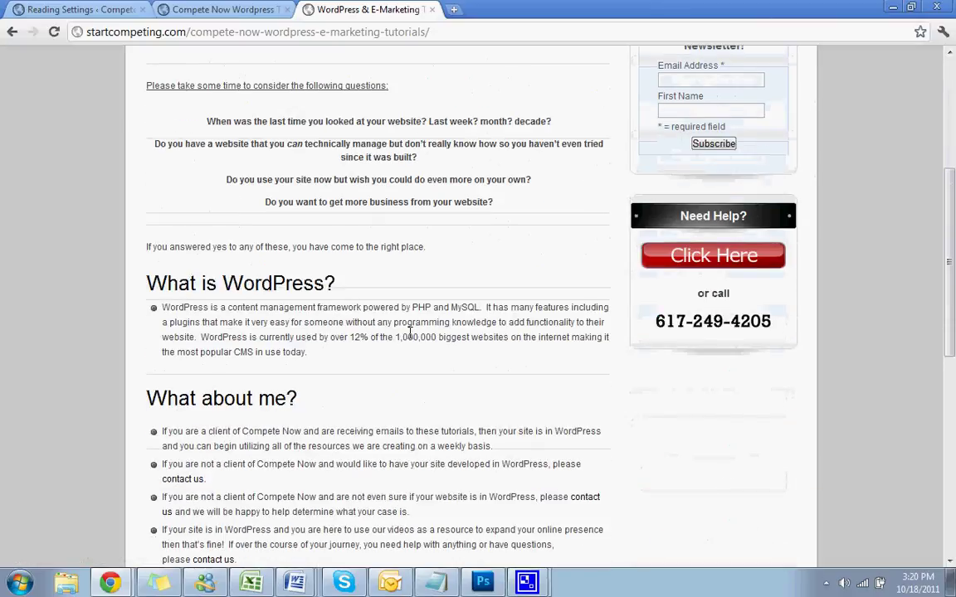
pyautogui.scroll(1, 409, 332)
pyautogui.scroll(-3, 203, 340)
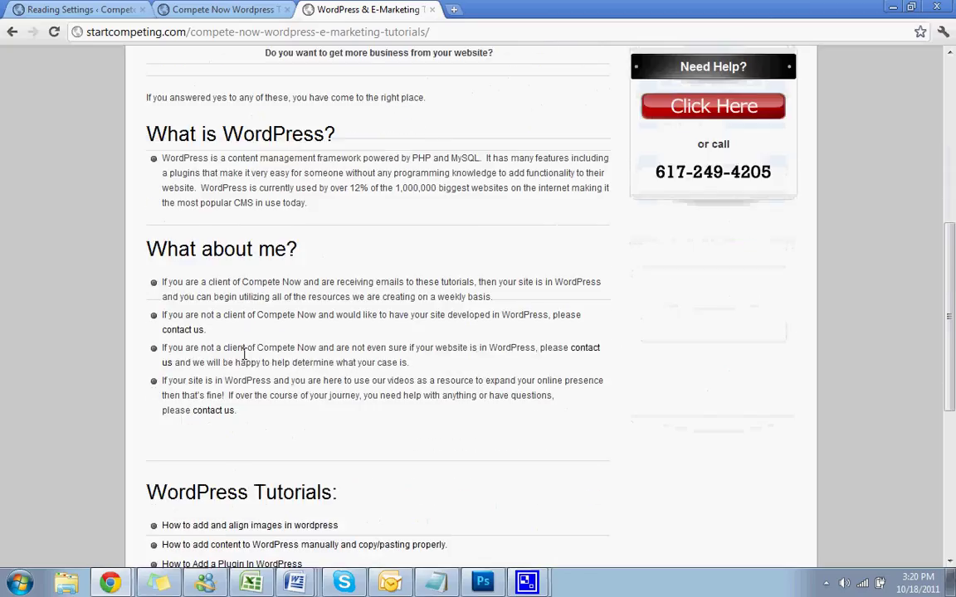
pyautogui.scroll(-3, 313, 278)
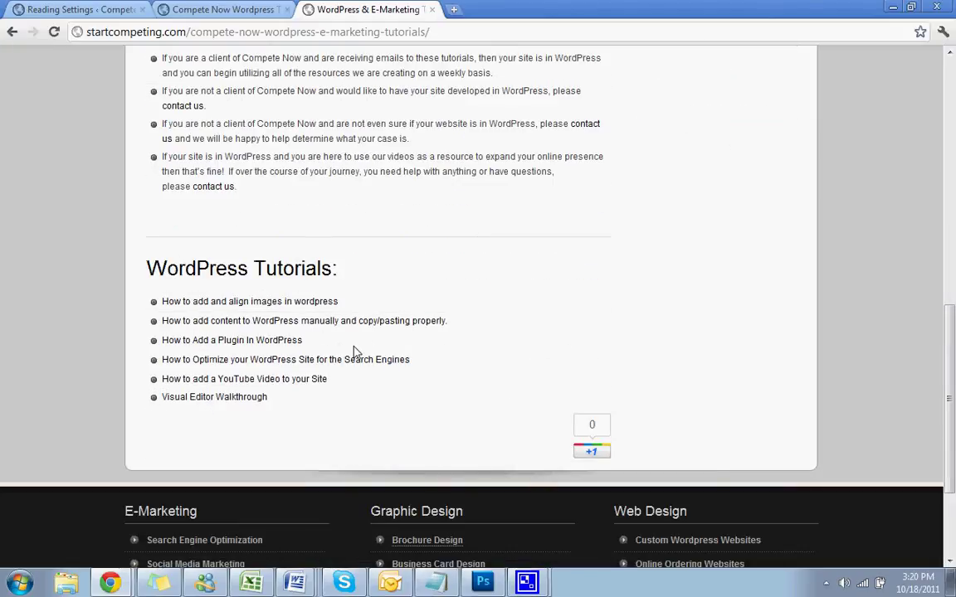
pyautogui.scroll(10, 621, 275)
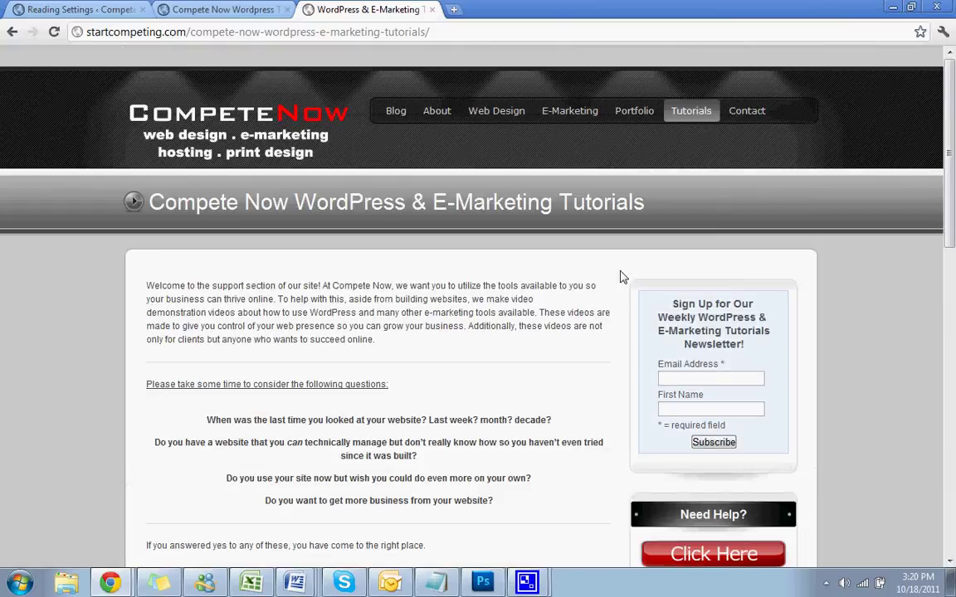